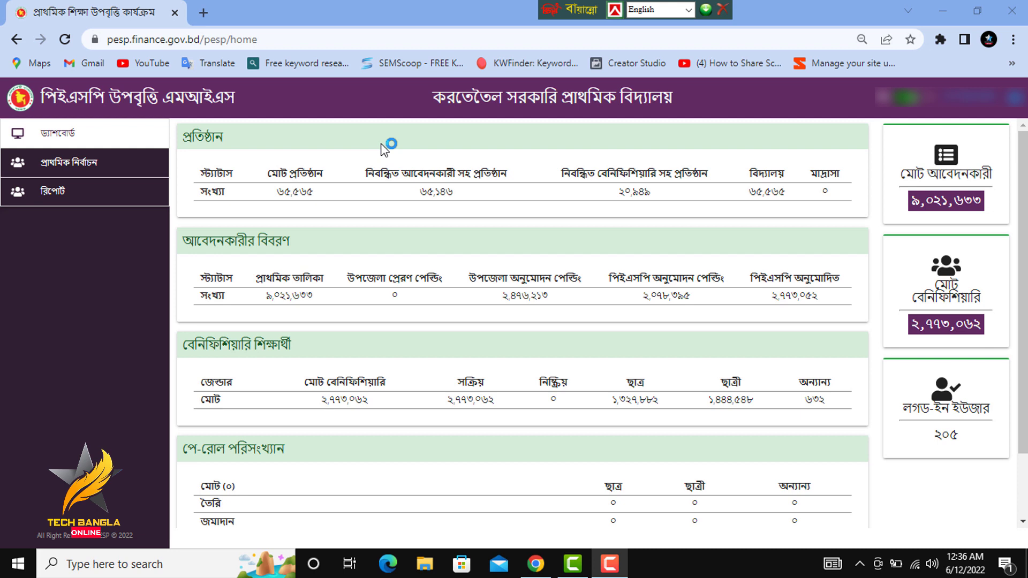
Open the special new-student form (নতুন শিক্ষার্থী (বিশেষ)) under প্রাথমিক নির্বাচন and look over its fields.
{"action": "left_click", "coordinate": [59, 140]}
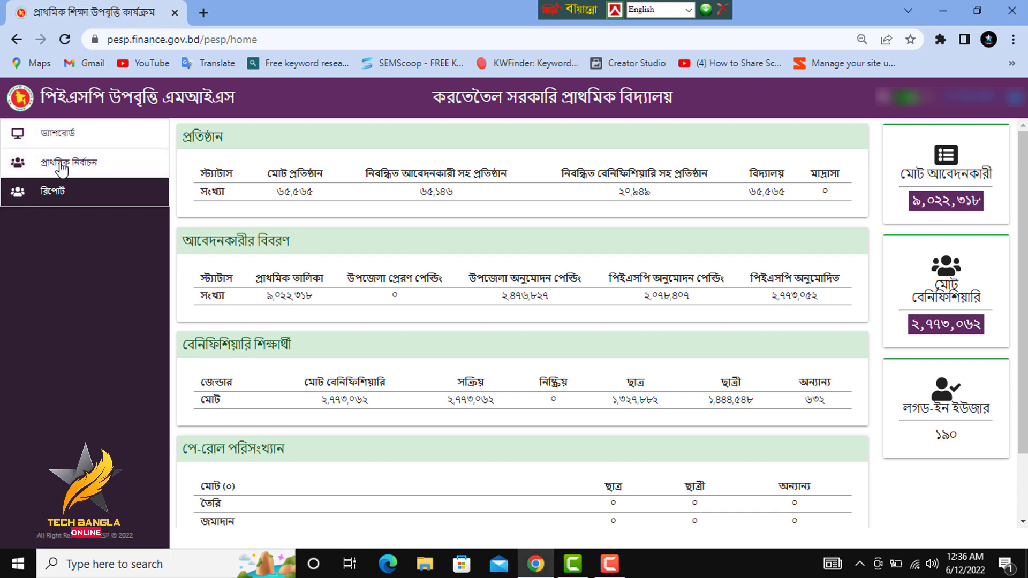
{"action": "left_click", "coordinate": [61, 165]}
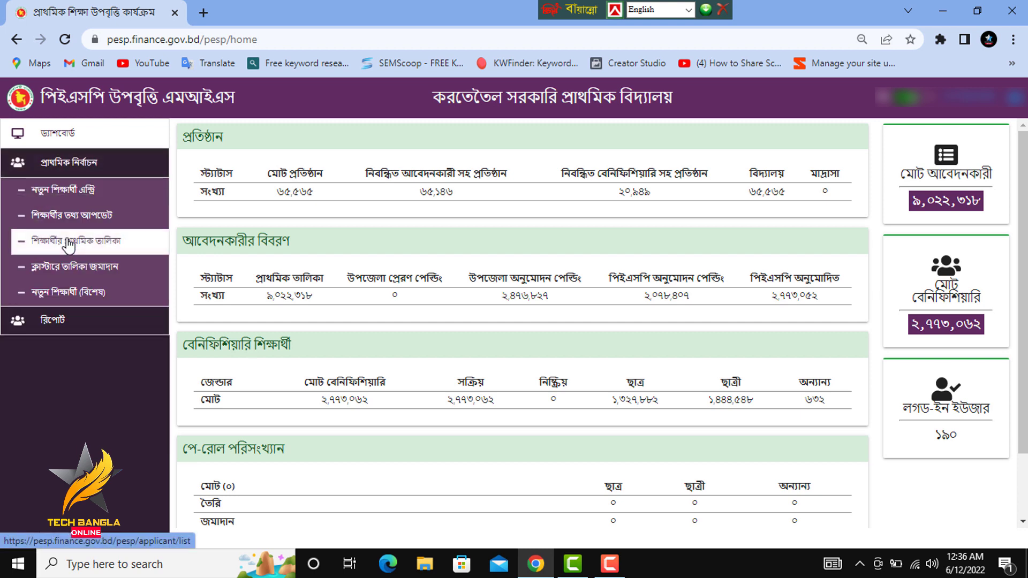
{"action": "left_click", "coordinate": [75, 294]}
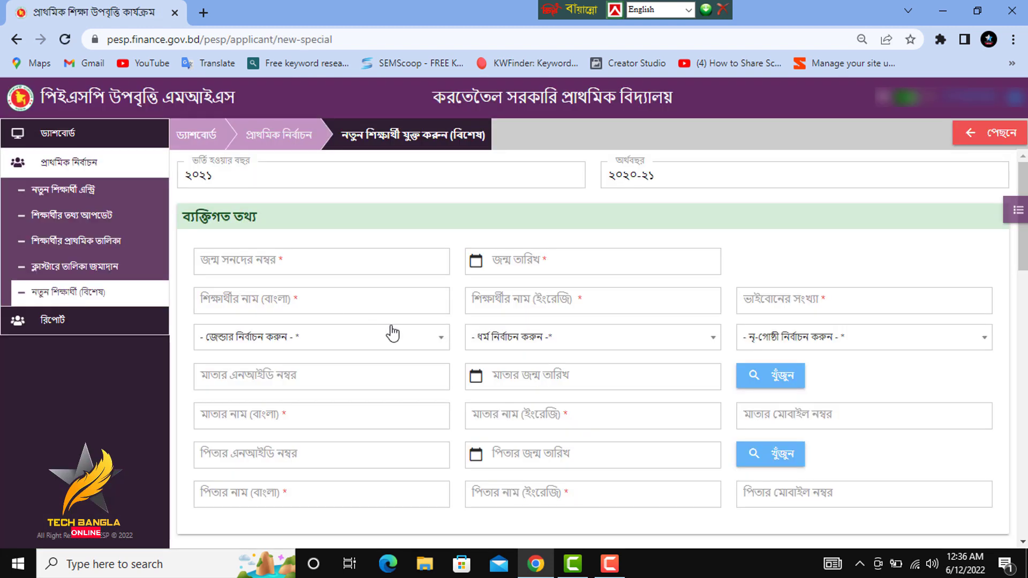
{"action": "mouse_move", "coordinate": [1023, 217]}
{"action": "left_mouse_down"}
{"action": "mouse_move", "coordinate": [1022, 298]}
{"action": "mouse_move", "coordinate": [1022, 203]}
{"action": "left_mouse_up"}
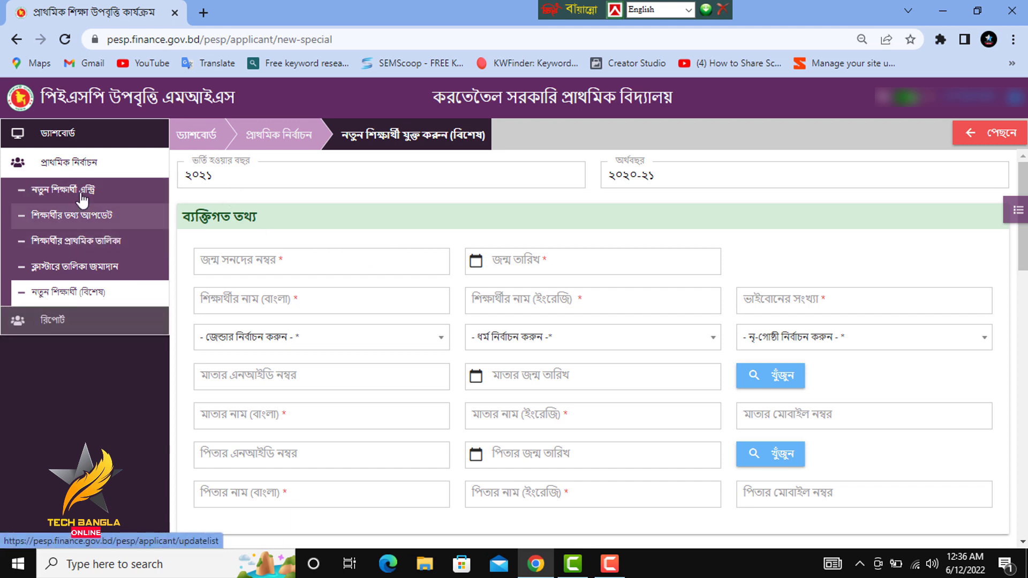
Filter the primary student list (শিক্ষার্থীর প্রাথমিক তালিকা) to চতুর্থ শ্রেণি with ১০০ records per page and look through the entries.
{"action": "left_click", "coordinate": [67, 244]}
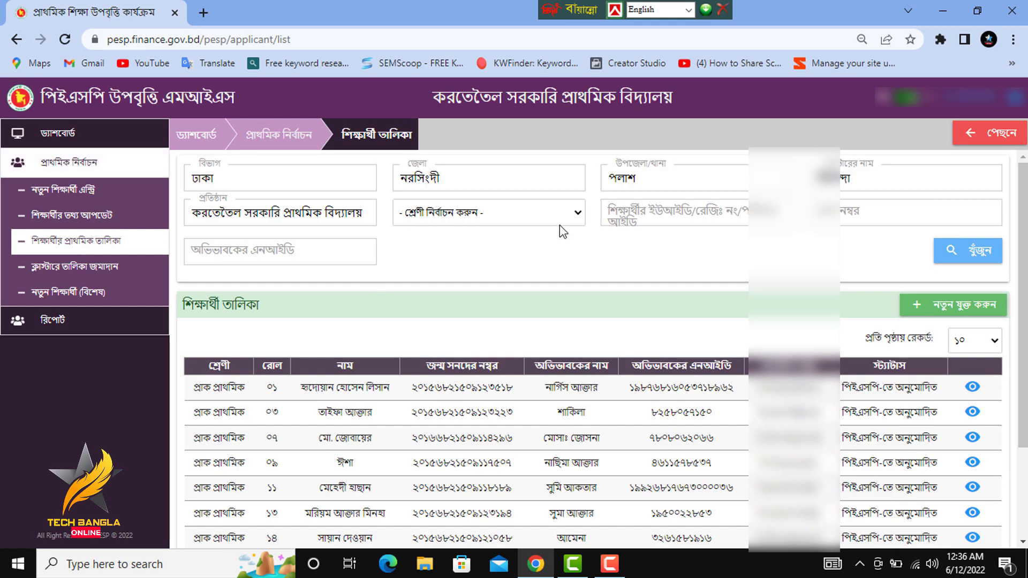
{"action": "left_click", "coordinate": [525, 220]}
{"action": "left_click", "coordinate": [471, 298]}
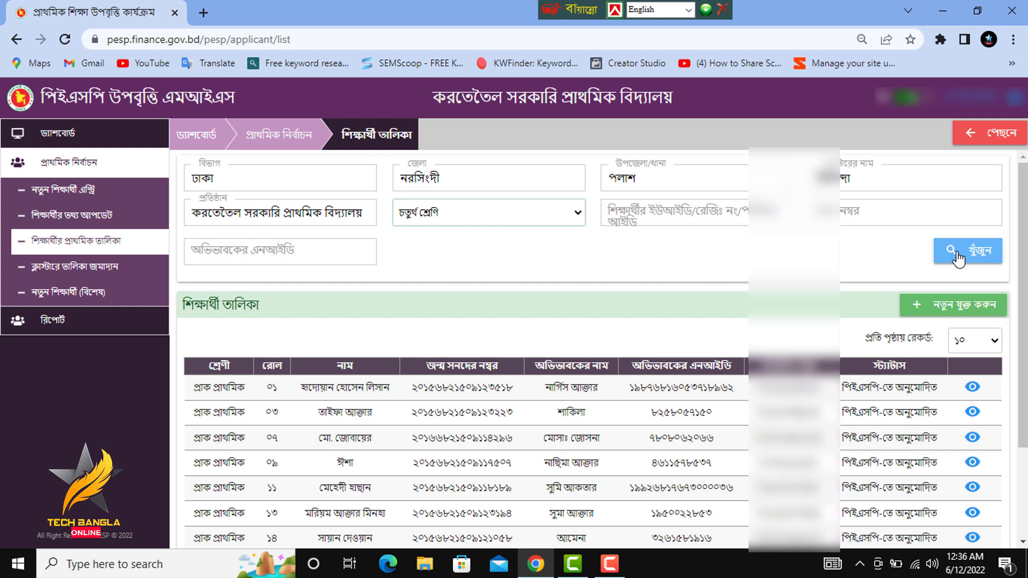
{"action": "left_click", "coordinate": [967, 339]}
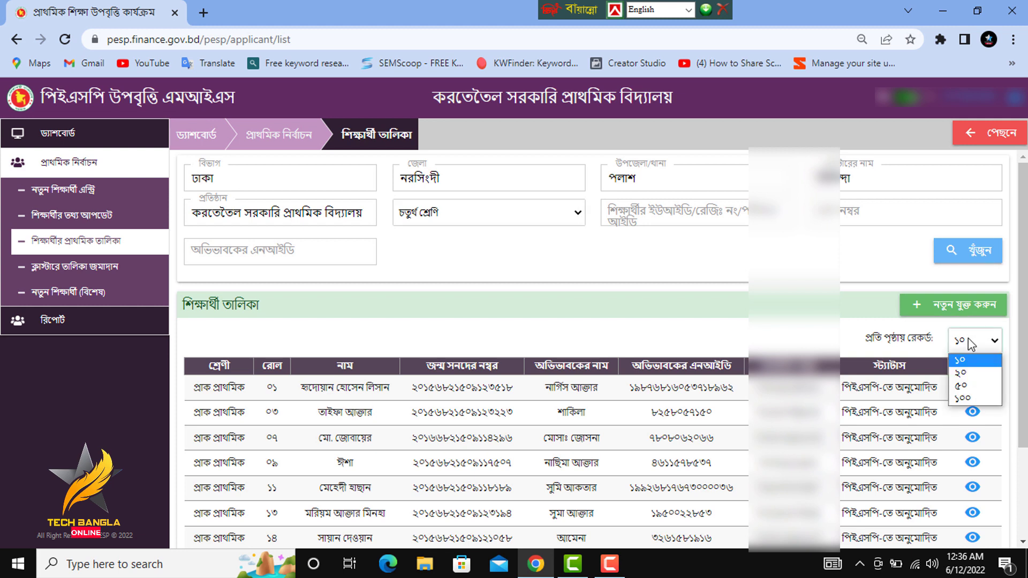
{"action": "left_click", "coordinate": [965, 398]}
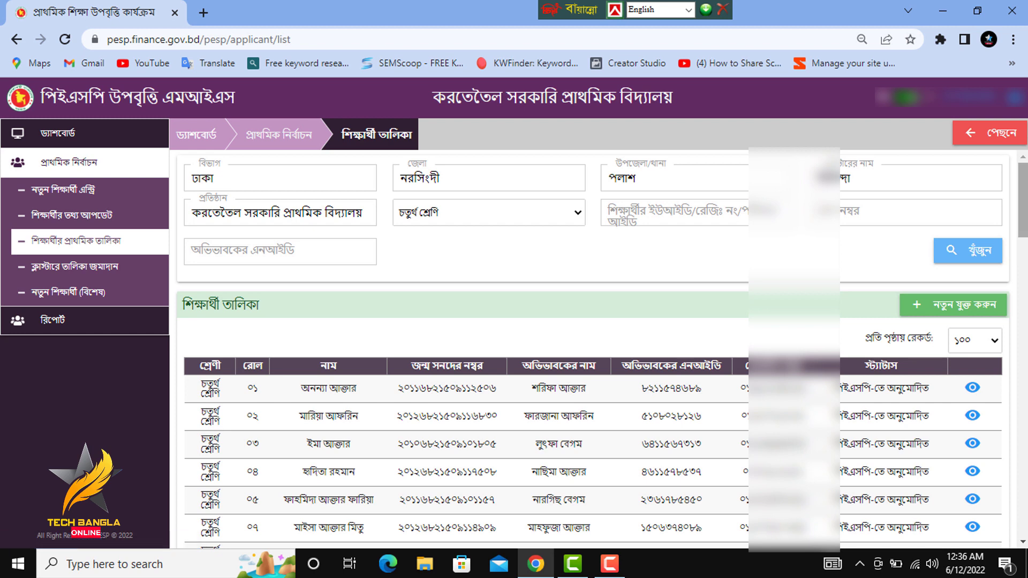
{"action": "left_click_drag", "start_coordinate": [1023, 218], "coordinate": [1024, 270]}
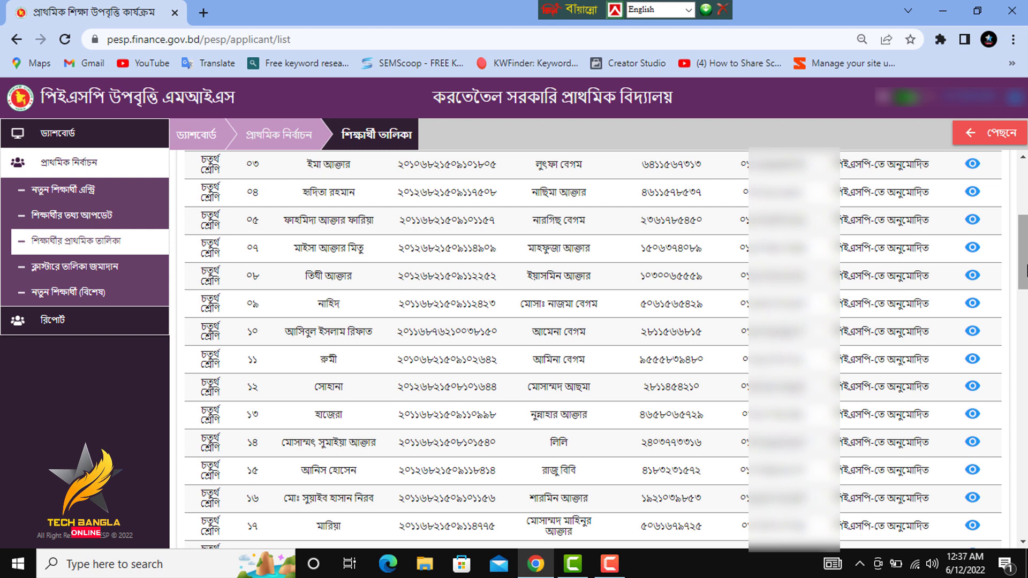
{"action": "left_click_drag", "start_coordinate": [1023, 270], "coordinate": [1024, 323]}
Filter the student information update list (শিক্ষার্থীর তথ্য আপডেট) to চতুর্থ শ্রেণি with ১০০ records per page.
{"action": "left_click", "coordinate": [91, 215]}
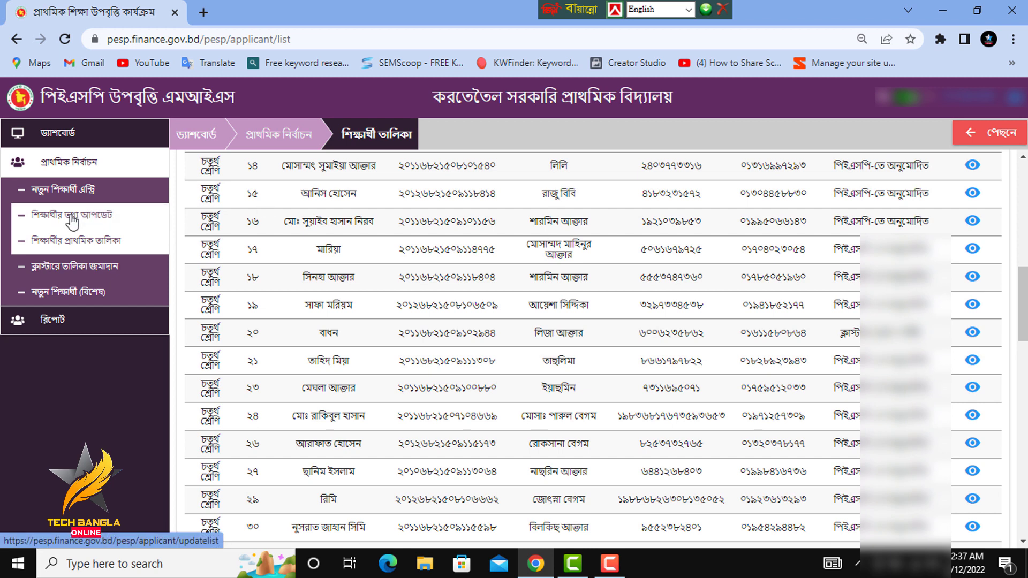
{"action": "scroll", "coordinate": [984, 270], "scroll_direction": "down", "scroll_amount": 3}
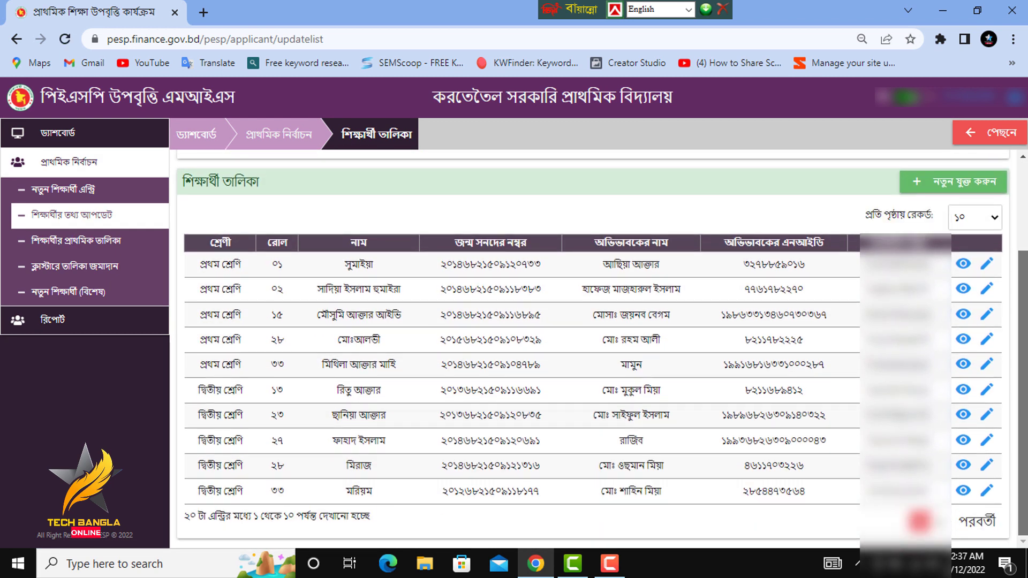
{"action": "scroll", "coordinate": [985, 270], "scroll_direction": "up", "scroll_amount": 3}
{"action": "left_click", "coordinate": [471, 205]}
{"action": "left_click", "coordinate": [434, 293]}
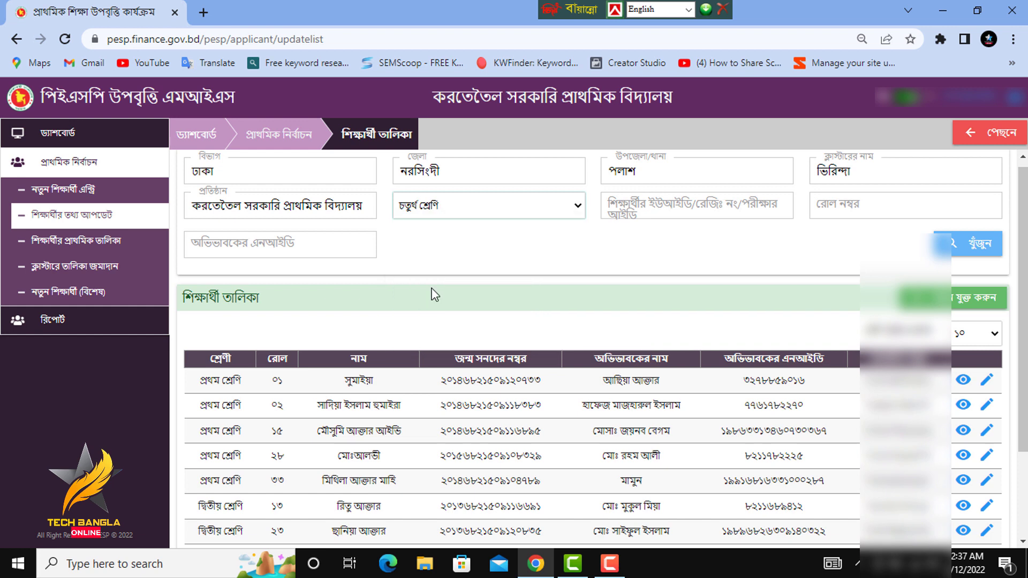
{"action": "left_click", "coordinate": [958, 335]}
{"action": "left_click", "coordinate": [962, 393]}
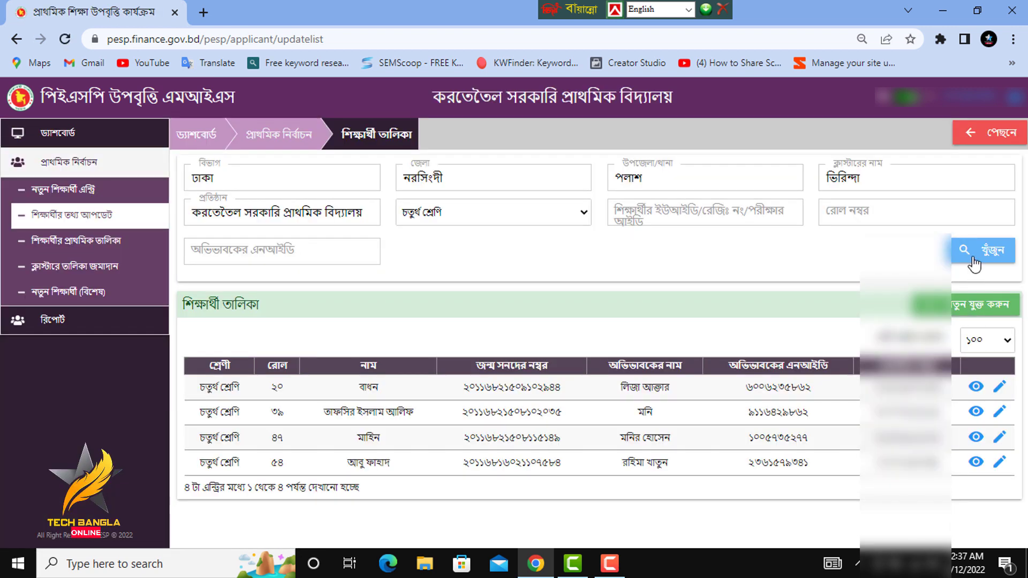
{"action": "left_click", "coordinate": [975, 262]}
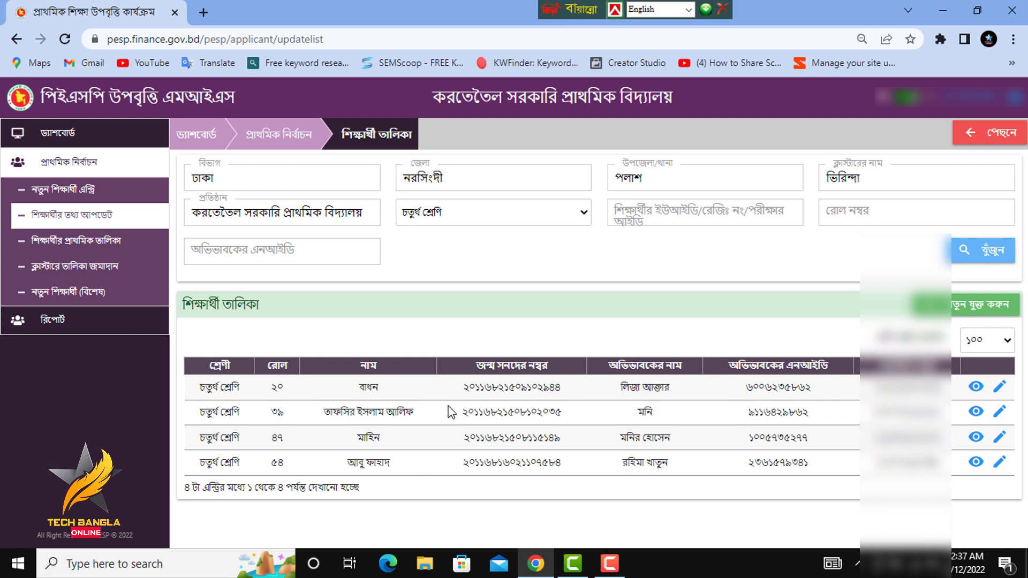
Open the roll ২০ student's record for editing and review the personal information, including the gender options.
{"action": "left_click", "coordinate": [1000, 388]}
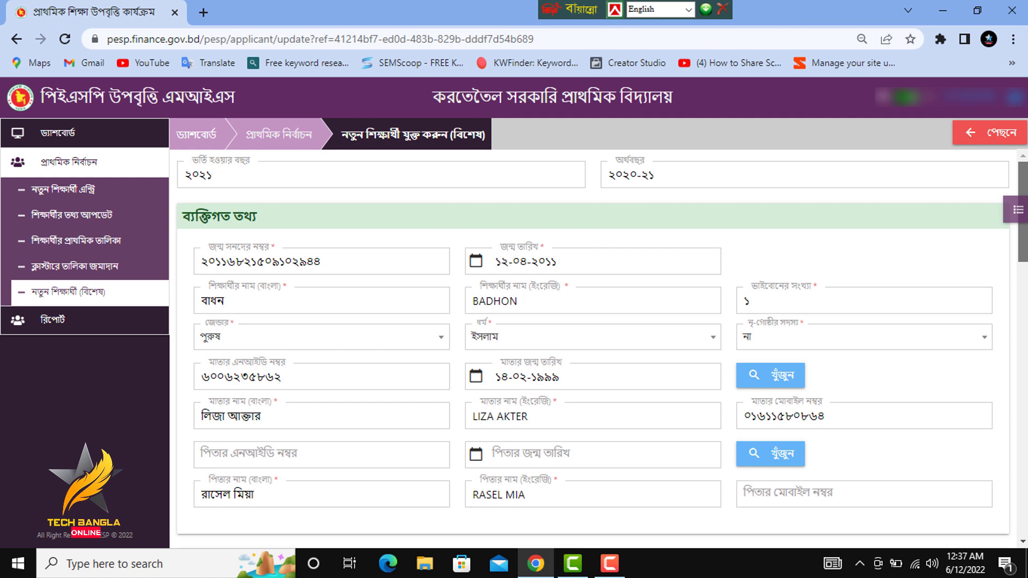
{"action": "scroll", "coordinate": [517, 201], "scroll_direction": "down", "scroll_amount": 1}
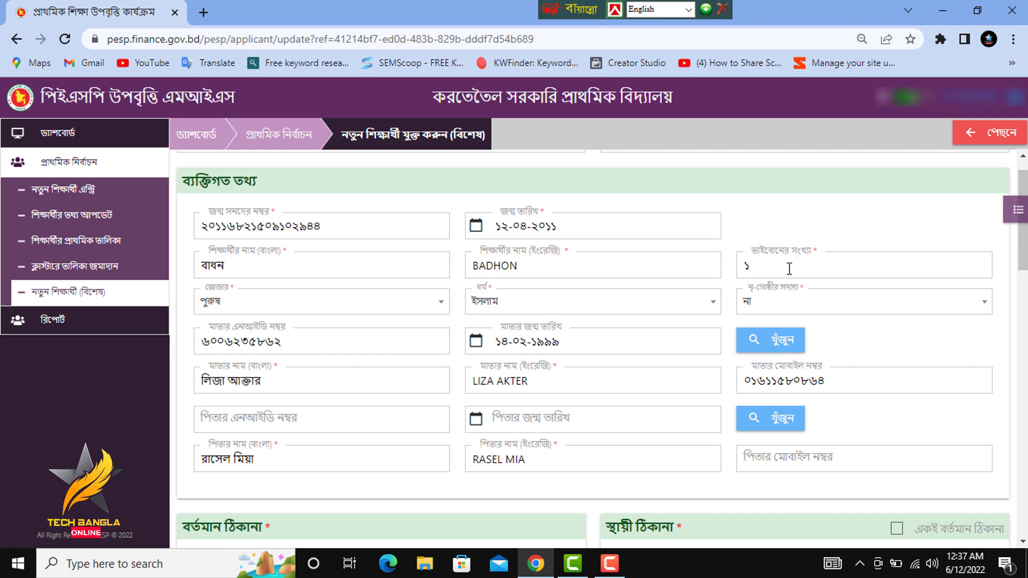
{"action": "left_click", "coordinate": [340, 305]}
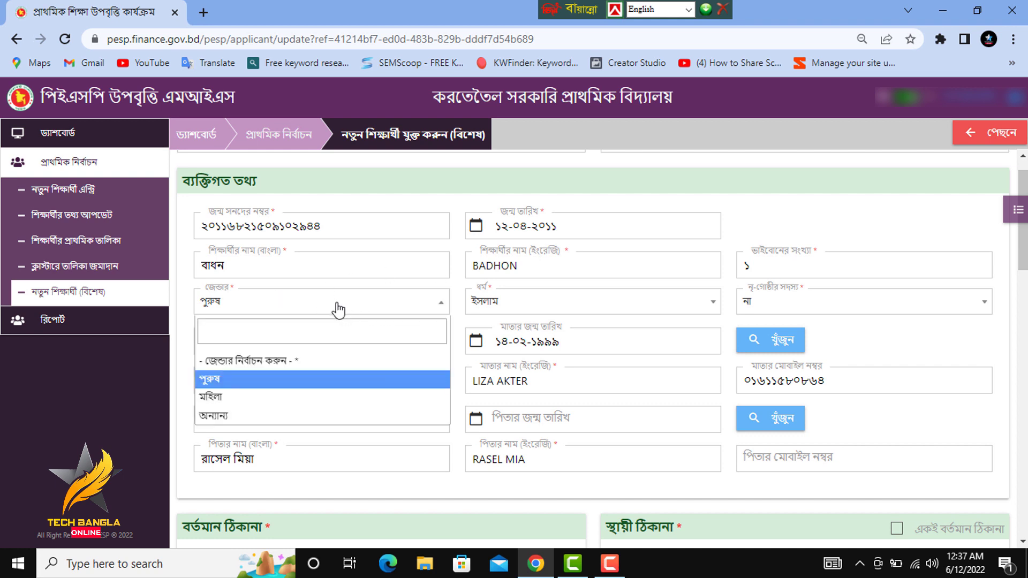
{"action": "left_click", "coordinate": [340, 306]}
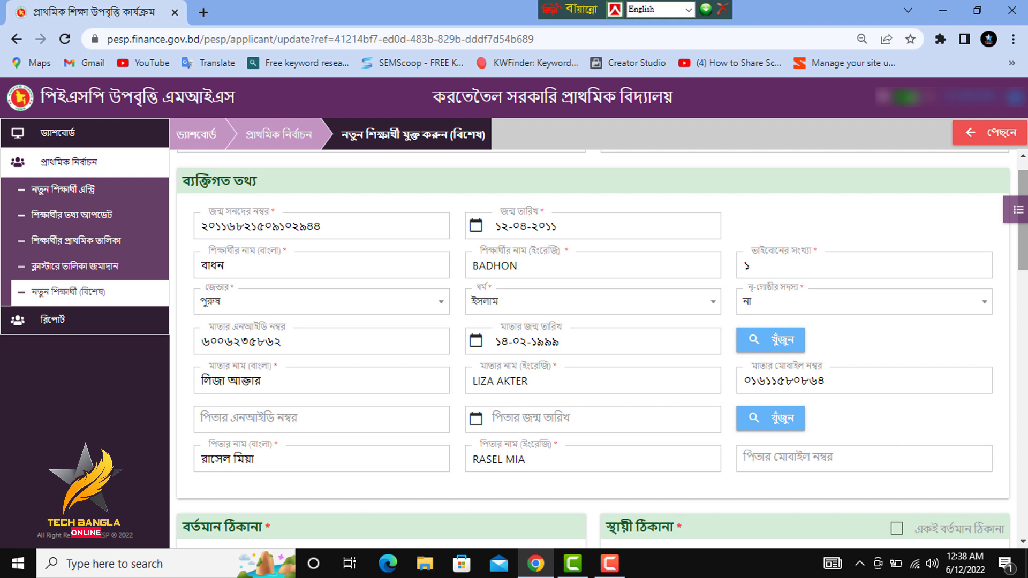
Examine the record's address, current education, guardian, payment and status sections down to the save option.
{"action": "scroll", "coordinate": [1022, 225], "scroll_direction": "down", "scroll_amount": 2}
{"action": "scroll", "coordinate": [598, 348], "scroll_direction": "down", "scroll_amount": 3}
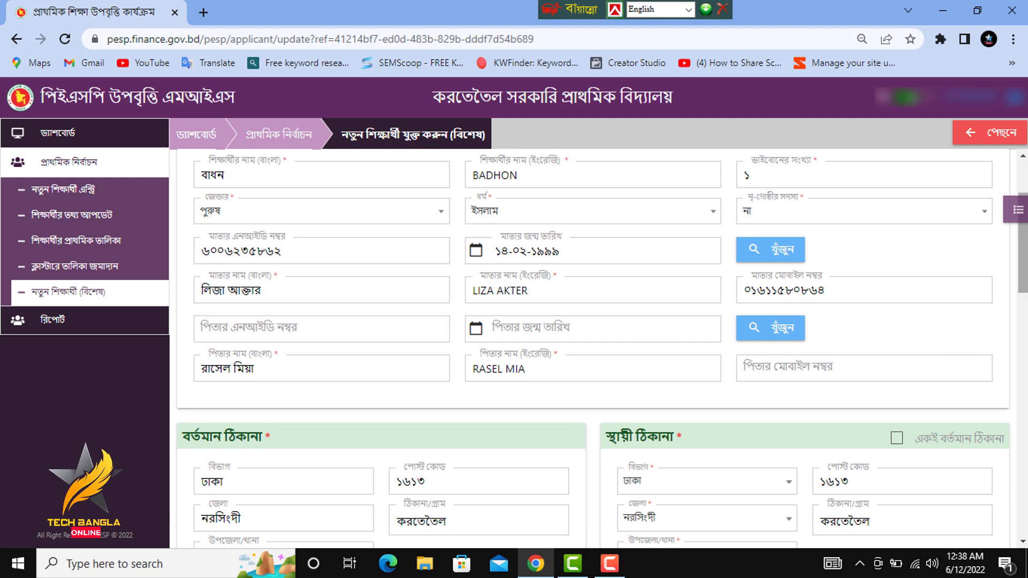
{"action": "scroll", "coordinate": [929, 318], "scroll_direction": "down", "scroll_amount": 3}
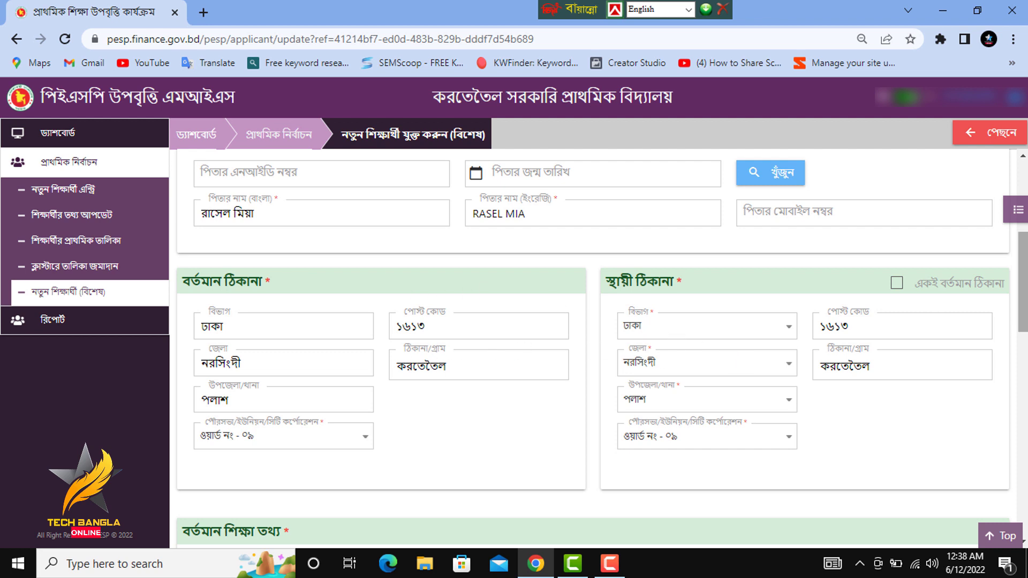
{"action": "left_click_drag", "start_coordinate": [1023, 281], "coordinate": [1025, 371]}
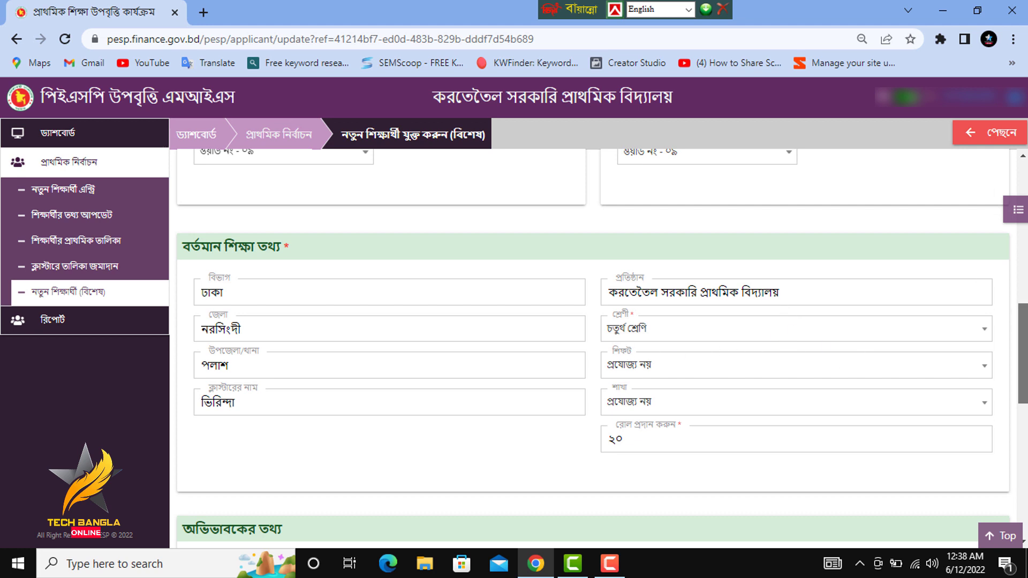
{"action": "left_click_drag", "start_coordinate": [1025, 368], "coordinate": [1025, 376]}
{"action": "scroll", "coordinate": [1025, 377], "scroll_direction": "down", "scroll_amount": 4}
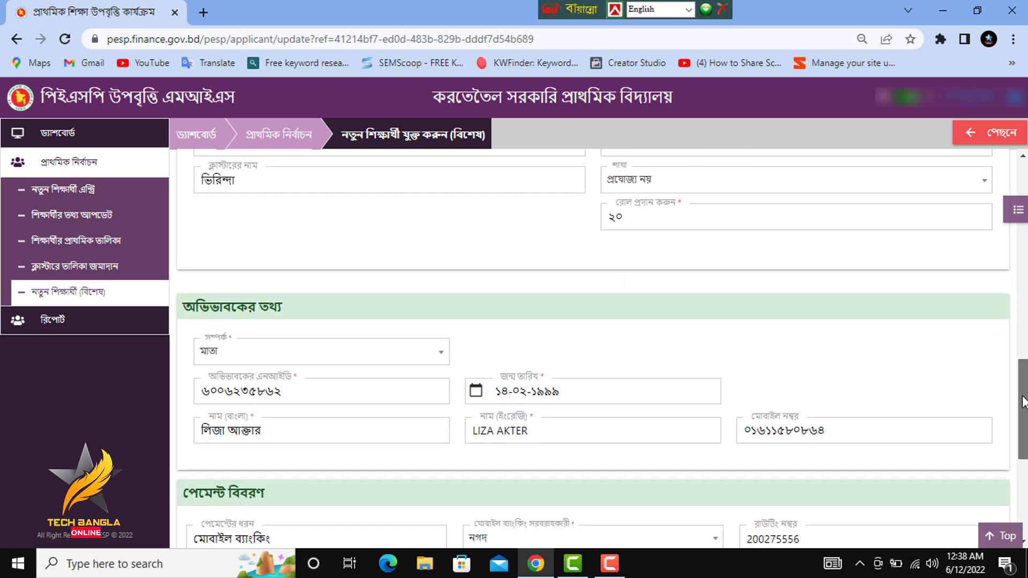
{"action": "left_click_drag", "start_coordinate": [1023, 411], "coordinate": [1023, 431]}
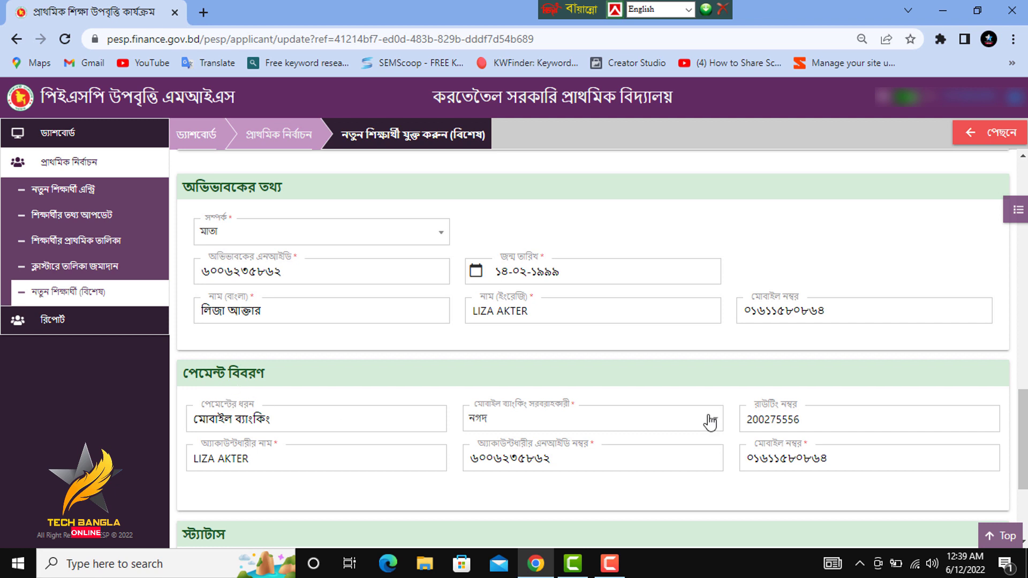
{"action": "left_click_drag", "start_coordinate": [1022, 444], "coordinate": [1023, 488]}
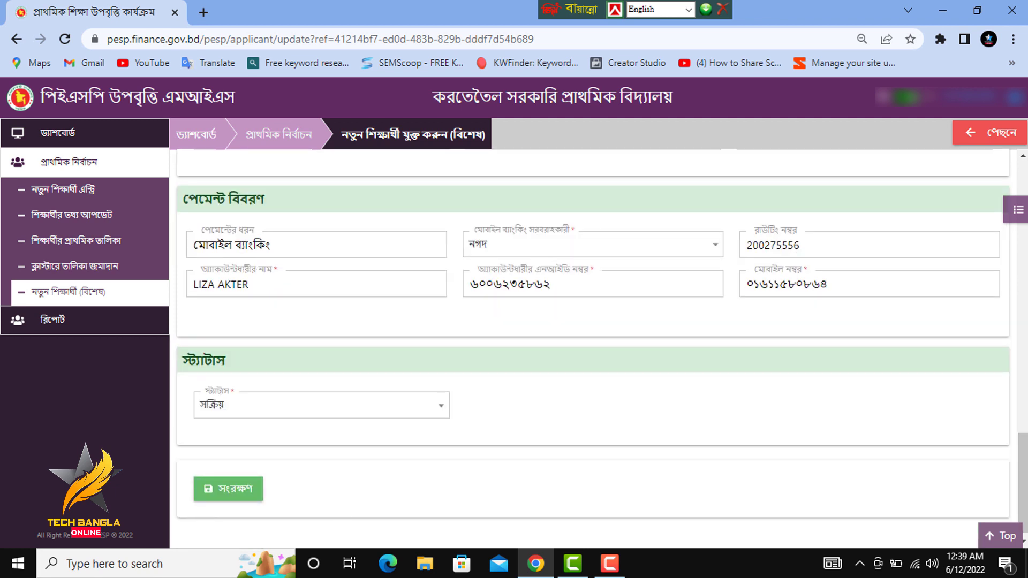
Return to the student update list and search again for চতুর্থ শ্রেণি with ১০০ records per page.
{"action": "scroll", "coordinate": [588, 348], "scroll_direction": "up", "scroll_amount": 2}
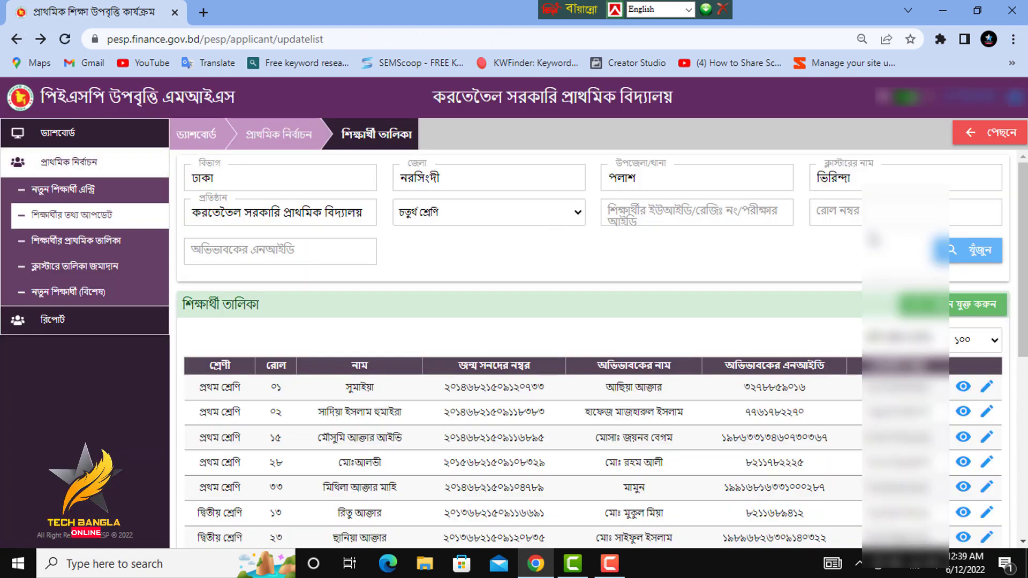
{"action": "scroll", "coordinate": [599, 348], "scroll_direction": "down", "scroll_amount": 1}
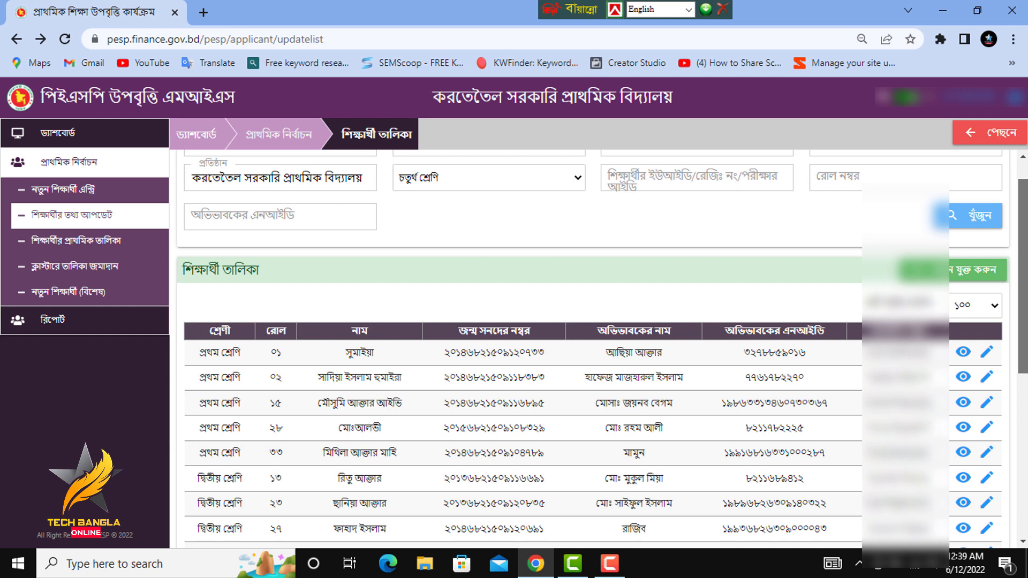
{"action": "scroll", "coordinate": [600, 348], "scroll_direction": "down", "scroll_amount": 1}
{"action": "scroll", "coordinate": [600, 348], "scroll_direction": "up", "scroll_amount": 1}
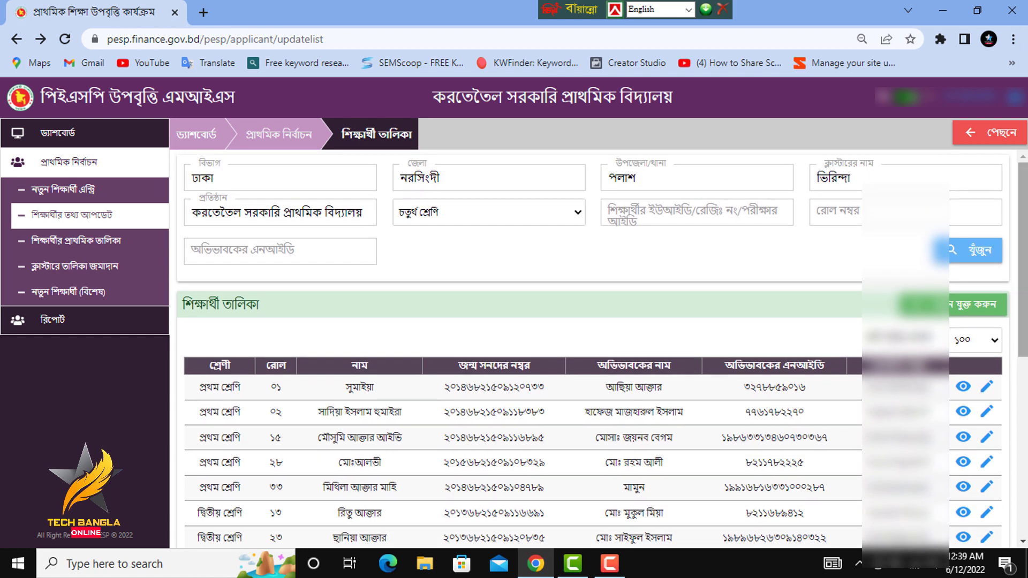
{"action": "left_click", "coordinate": [961, 261]}
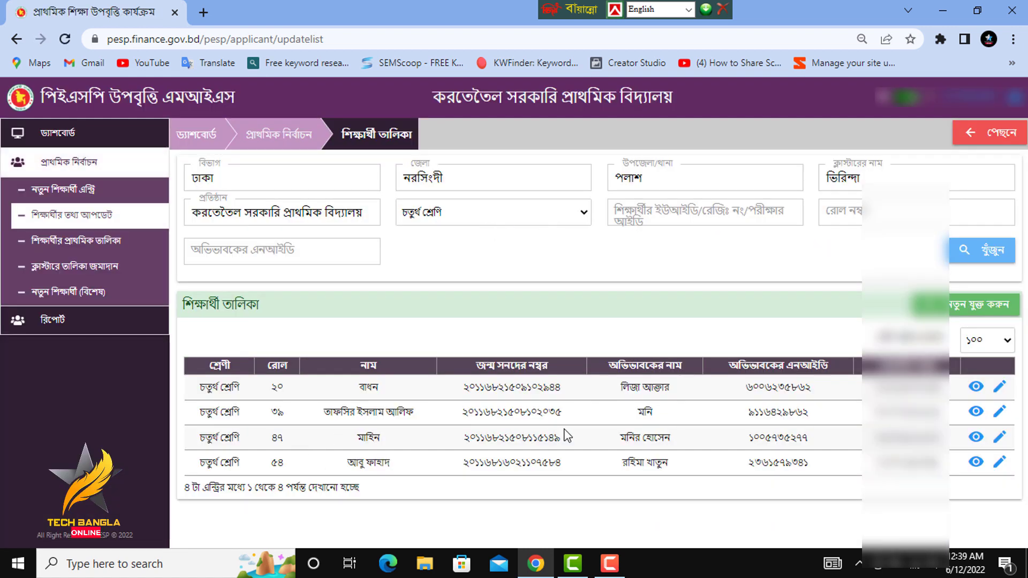
Open the roll ৪৭ student's record for editing and check the mother's birth date picker without choosing a date.
{"action": "left_click", "coordinate": [1000, 438]}
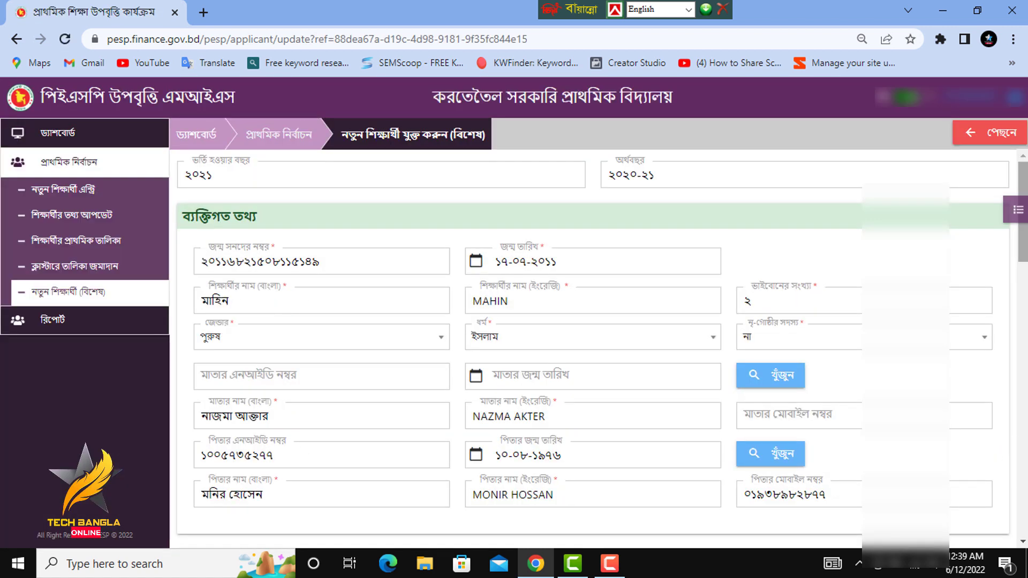
{"action": "scroll", "coordinate": [551, 247], "scroll_direction": "down", "scroll_amount": 1}
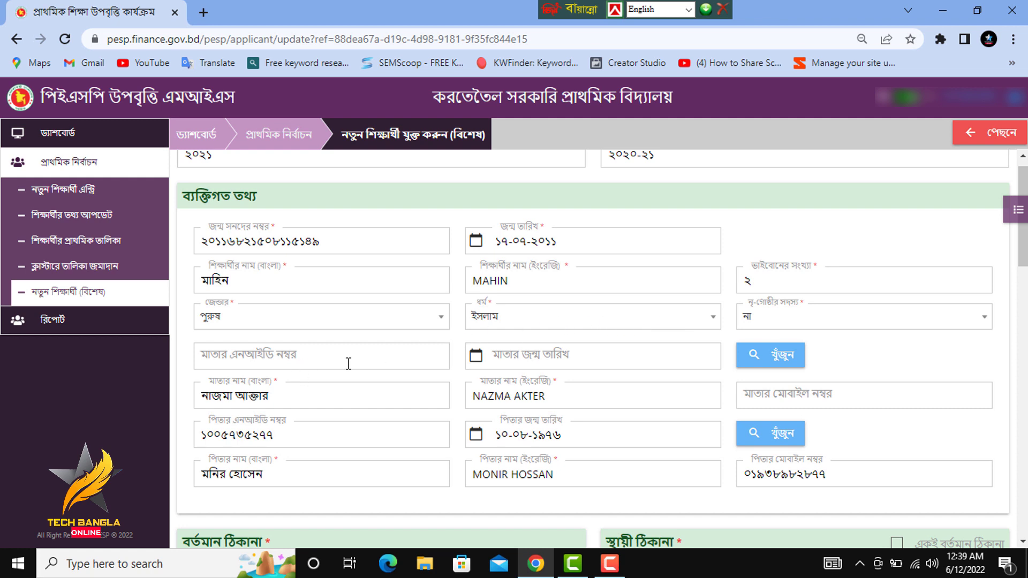
{"action": "left_click", "coordinate": [549, 358]}
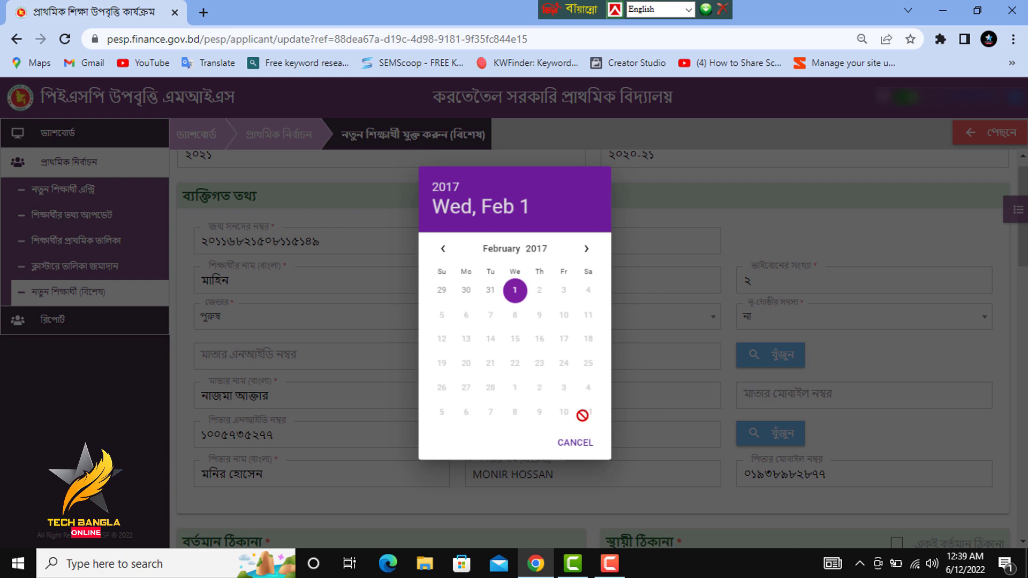
{"action": "left_click", "coordinate": [575, 442]}
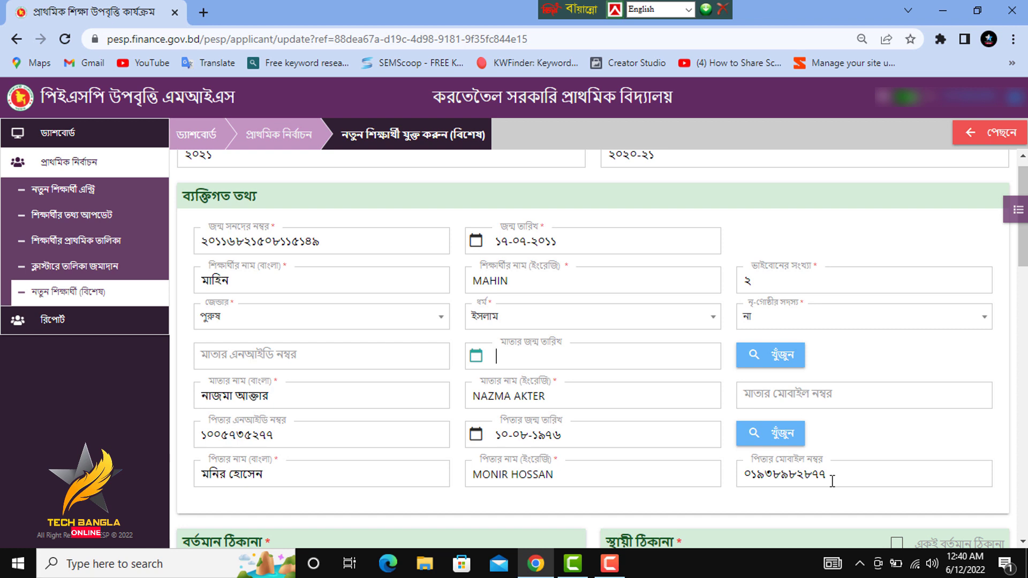
Set the relationship in the guardian information section (অভিভাবকের তথ্য) to ভাই.
{"action": "left_click_drag", "start_coordinate": [1022, 271], "coordinate": [1018, 470]}
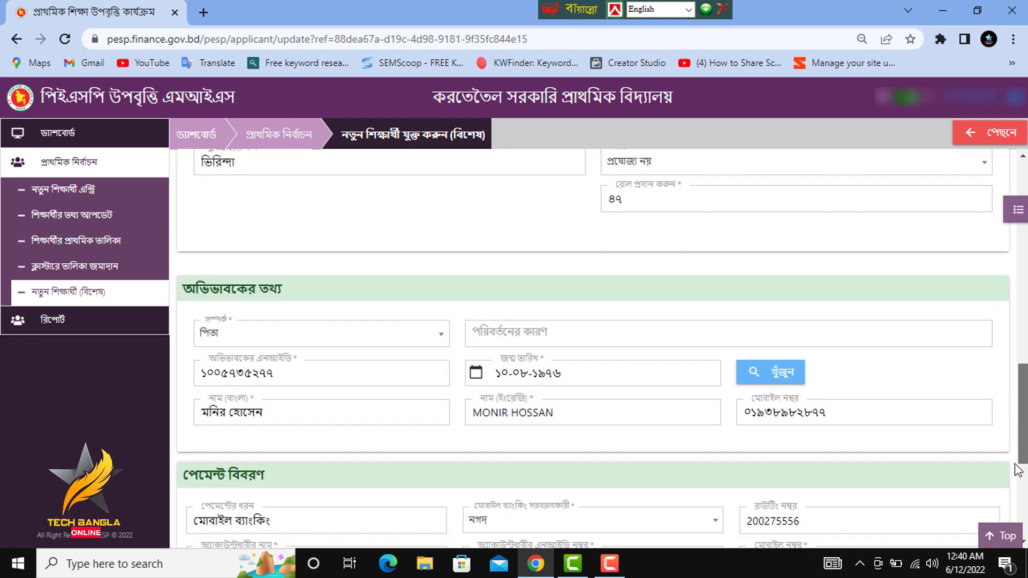
{"action": "left_click", "coordinate": [385, 336]}
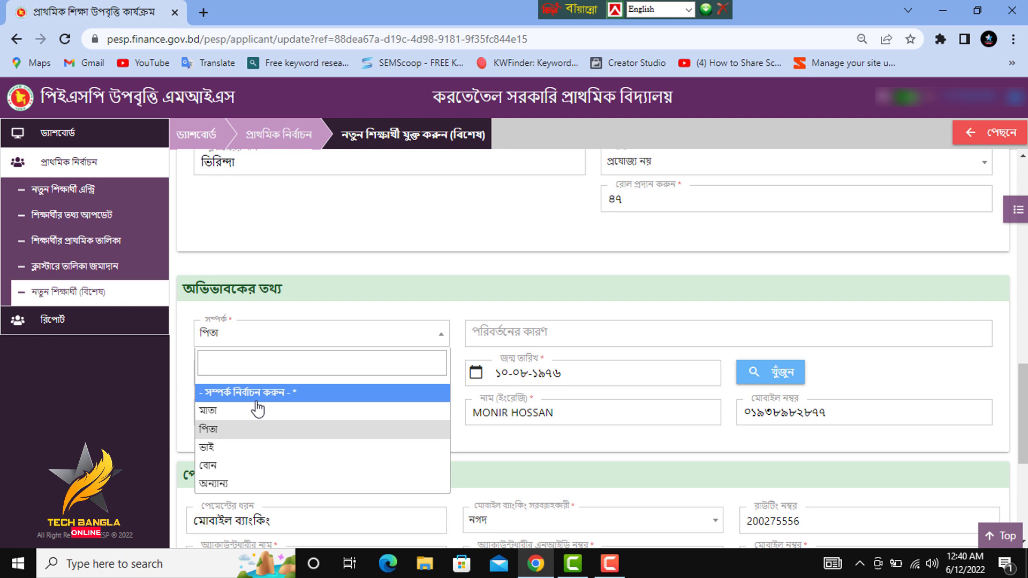
{"action": "left_click", "coordinate": [223, 448]}
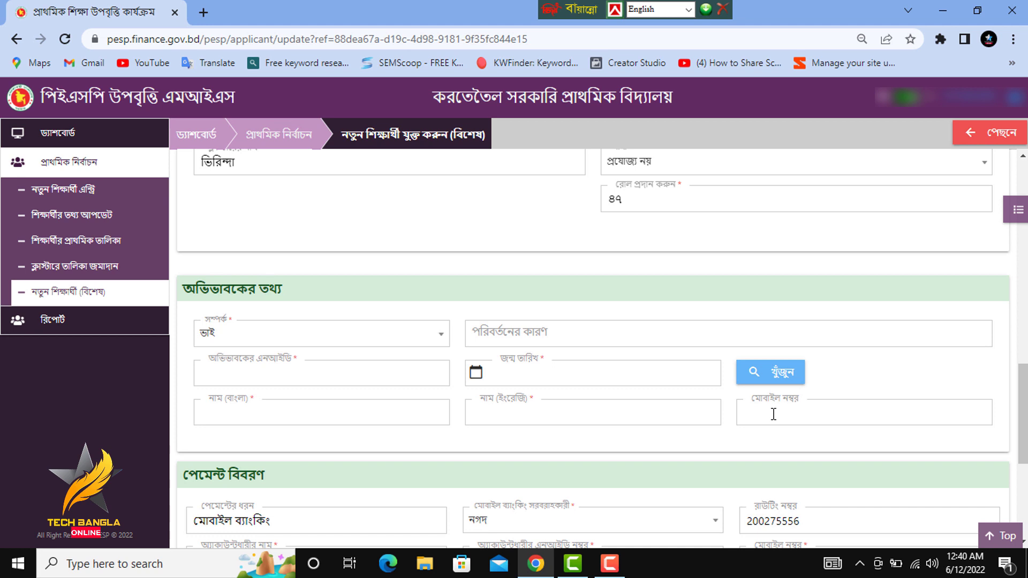
Change the guardian relationship (সম্পর্ক) to পিতা and review the student's personal information section (ব্যক্তিগত তথ্য).
{"action": "left_click", "coordinate": [350, 332]}
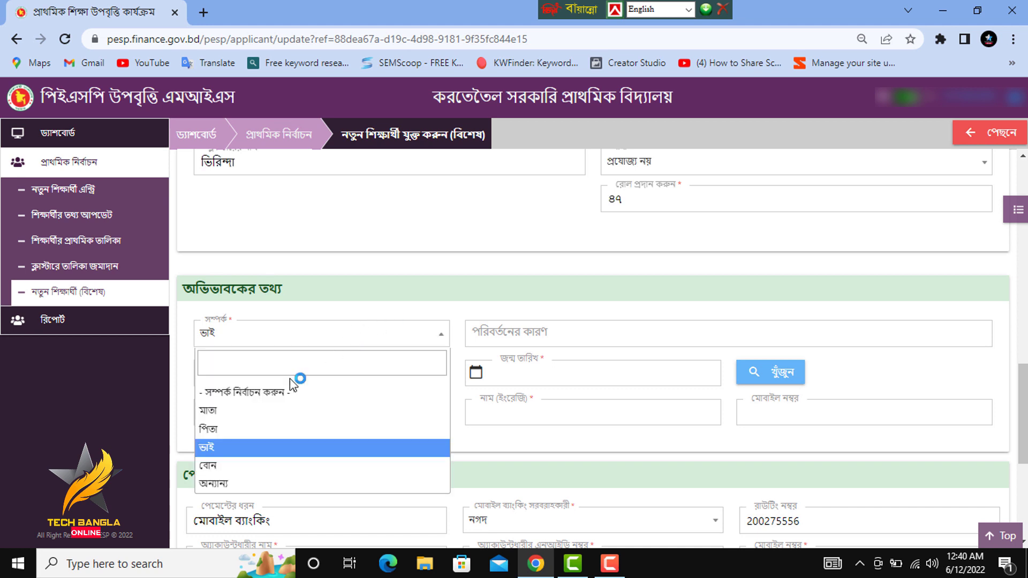
{"action": "left_click", "coordinate": [241, 429]}
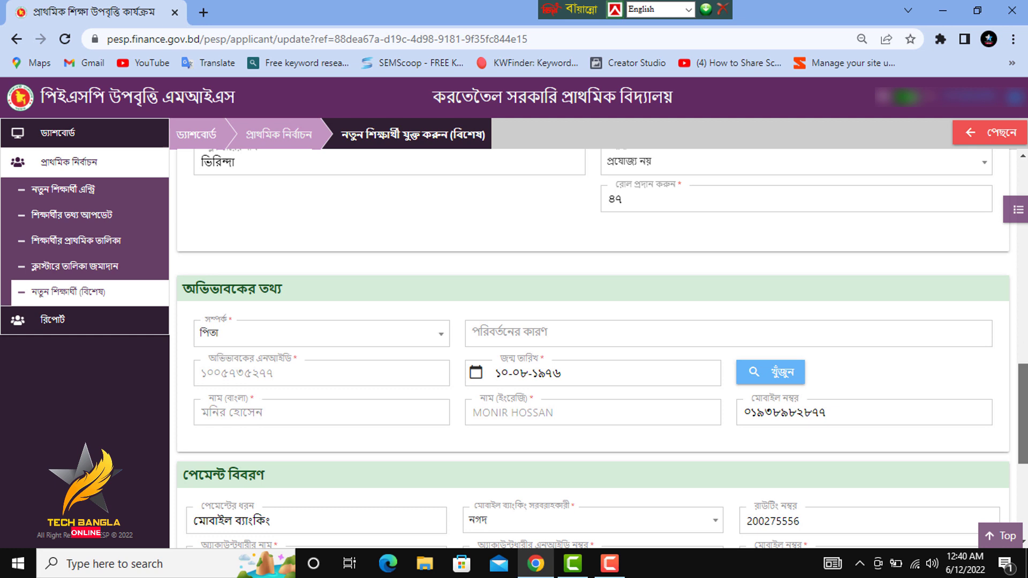
{"action": "scroll", "coordinate": [597, 348], "scroll_direction": "up", "scroll_amount": 15}
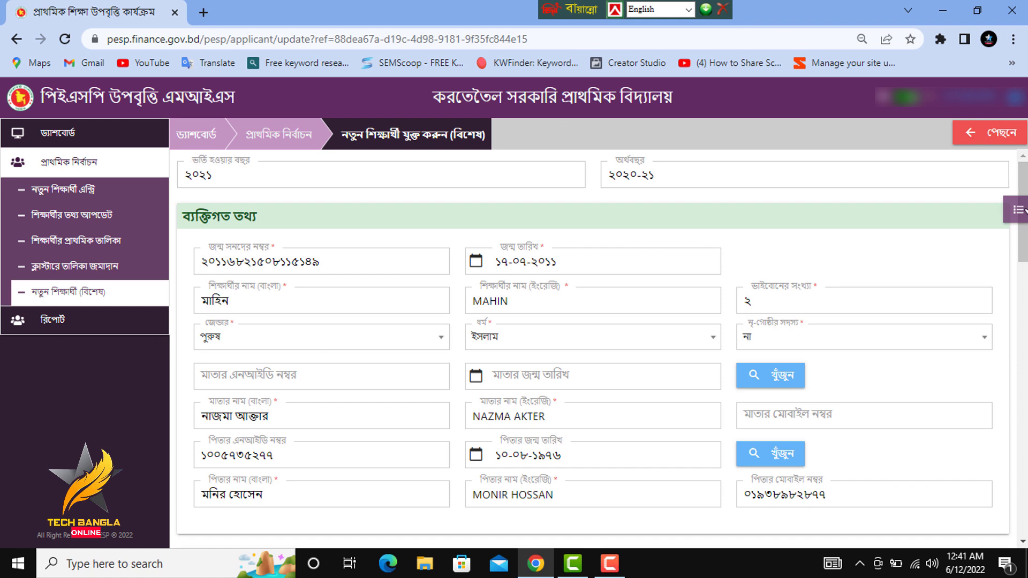
{"action": "scroll", "coordinate": [593, 348], "scroll_direction": "down", "scroll_amount": 1}
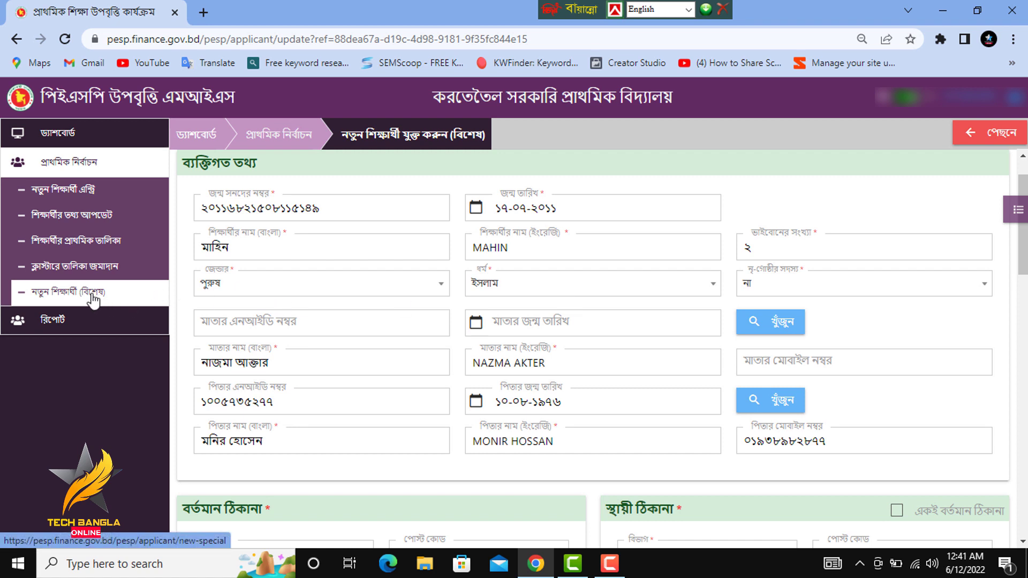
Open the cluster list submission page (ক্লাস্টারে তালিকা জমাদান) and send the প্রথম শ্রেণি students with rolls ০১ and ০২ to the cluster, confirming the submission.
{"action": "left_click", "coordinate": [71, 269]}
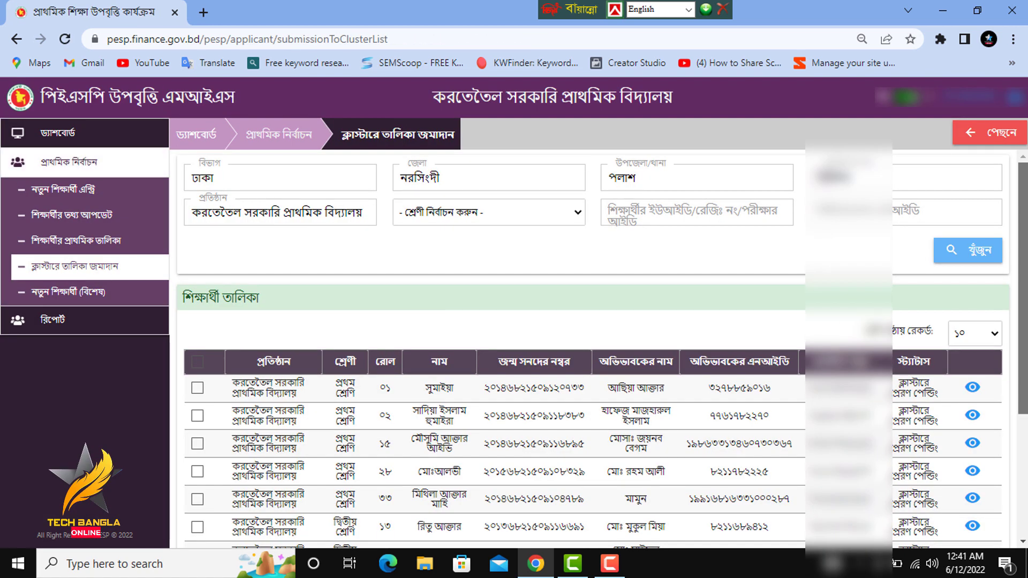
{"action": "scroll", "coordinate": [610, 329], "scroll_direction": "down", "scroll_amount": 3}
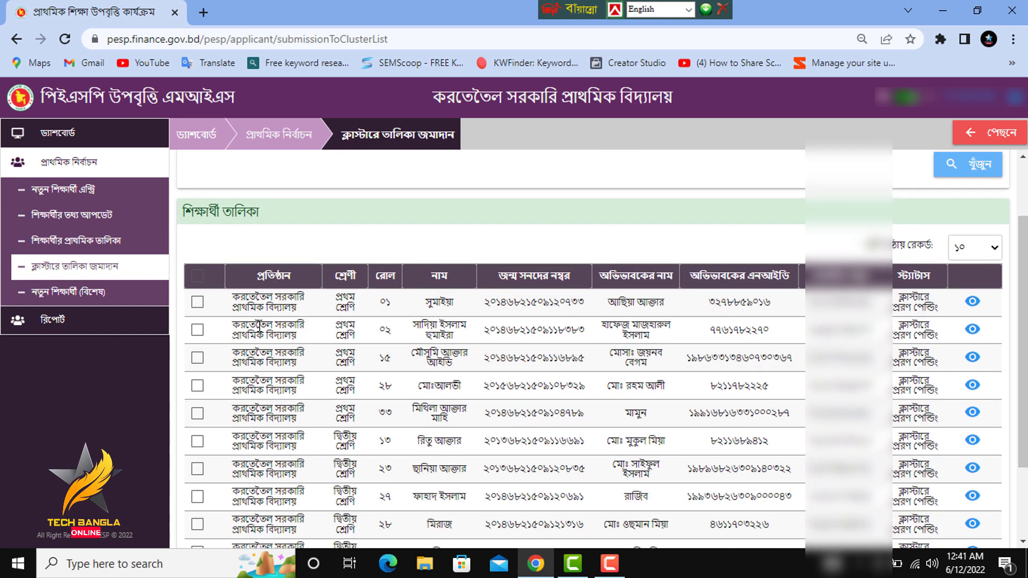
{"action": "left_click", "coordinate": [199, 303]}
{"action": "left_click", "coordinate": [198, 330]}
{"action": "scroll", "coordinate": [198, 330], "scroll_direction": "down", "scroll_amount": 3}
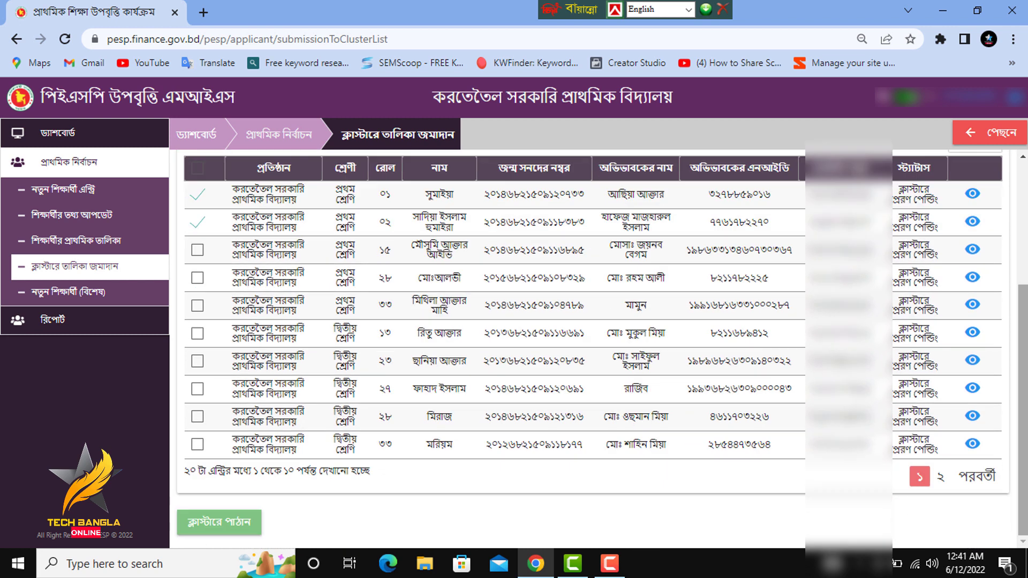
{"action": "left_click", "coordinate": [210, 522]}
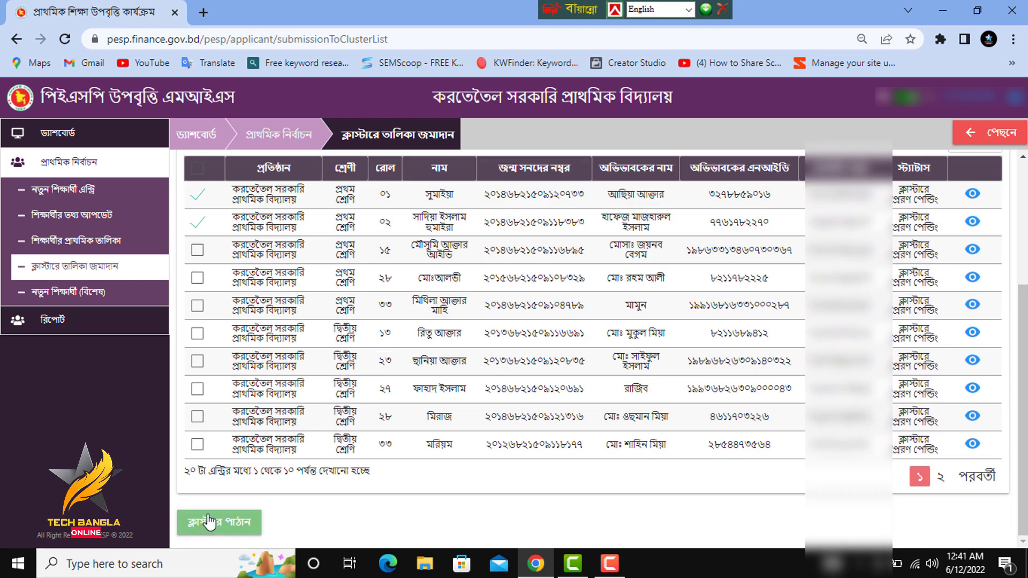
{"action": "left_click", "coordinate": [704, 271]}
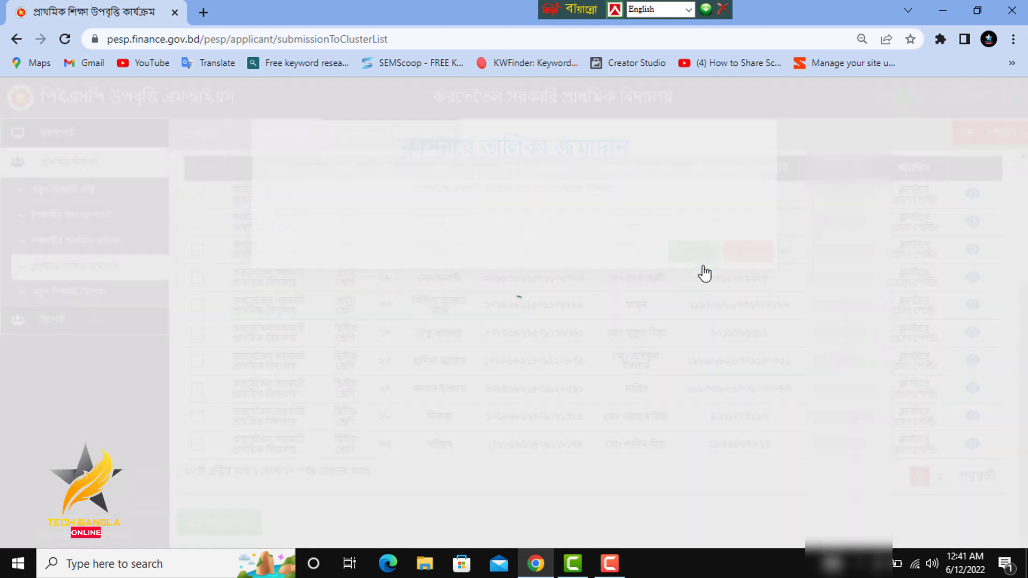